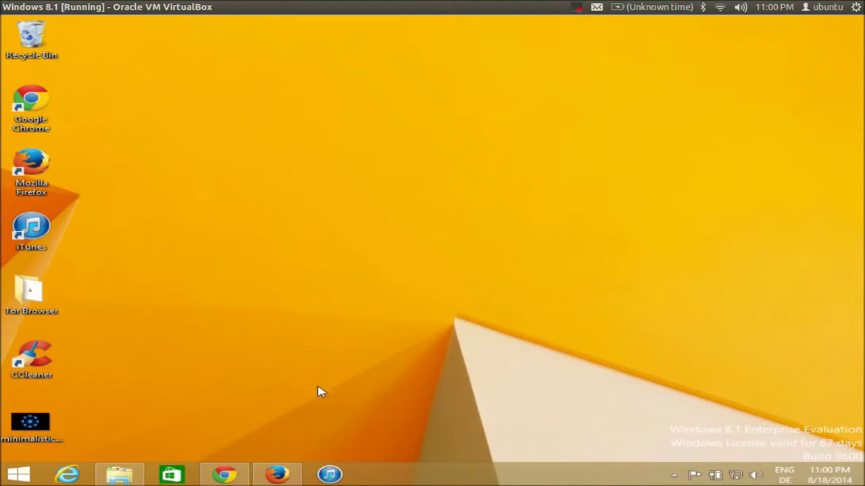
# - Extract the SkinPack_iOS8_V1.0 archive from the Downloads osx8 folder into its suggested destination folder
pyautogui.click(277, 475)
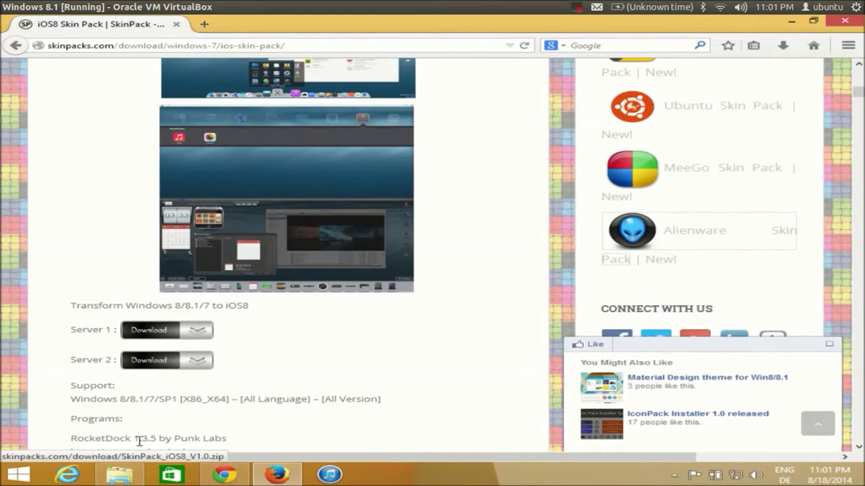
pyautogui.click(119, 476)
pyautogui.click(220, 97)
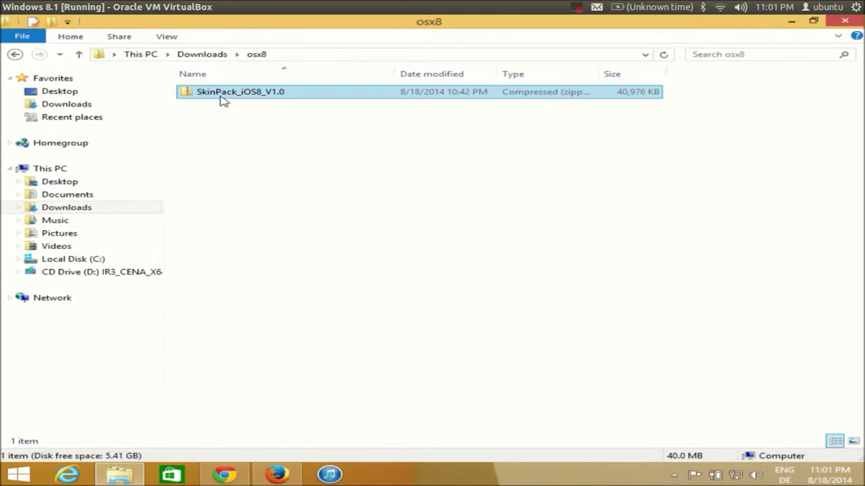
pyautogui.rightClick(261, 95)
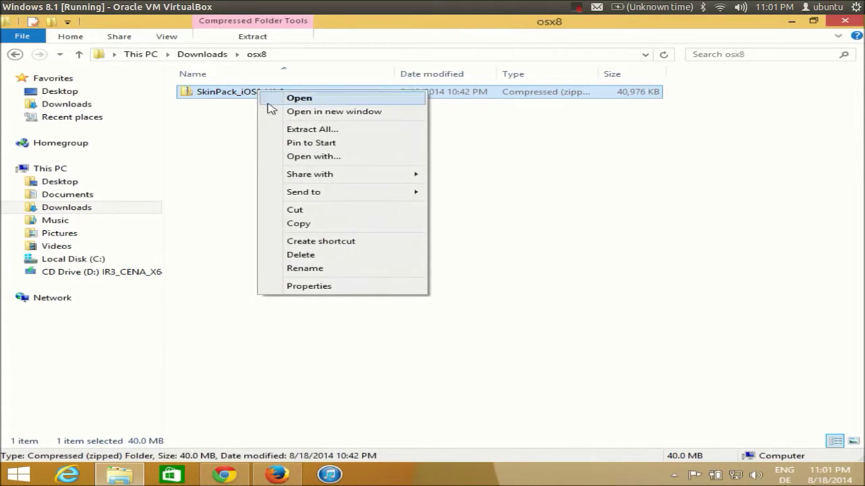
pyautogui.click(294, 130)
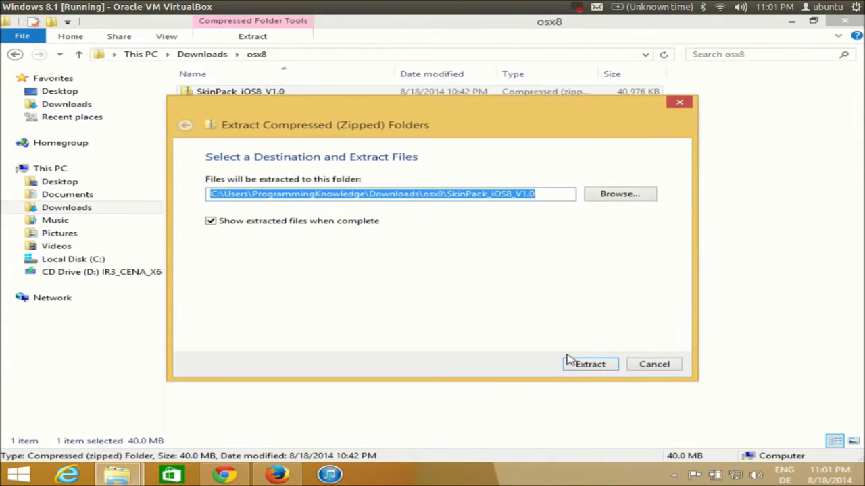
pyautogui.click(585, 365)
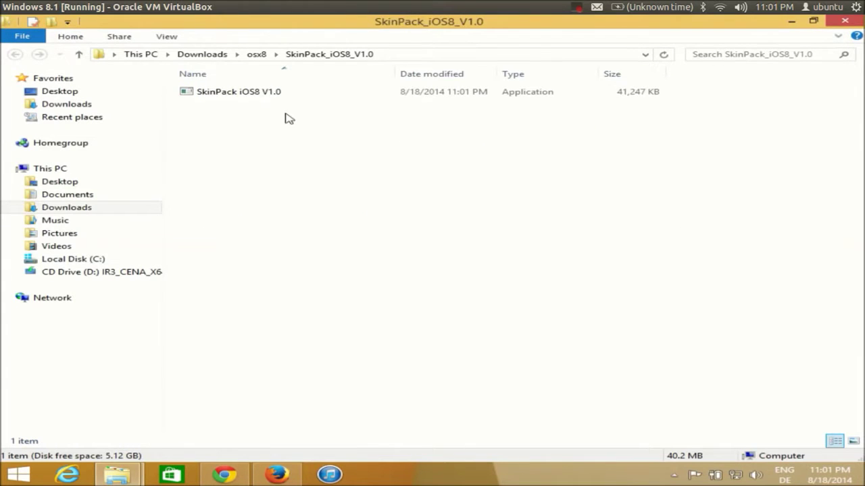
# - Run the SkinPack iOS8 V1.0 application from the extracted folder as administrator and allow it to make changes
pyautogui.click(256, 54)
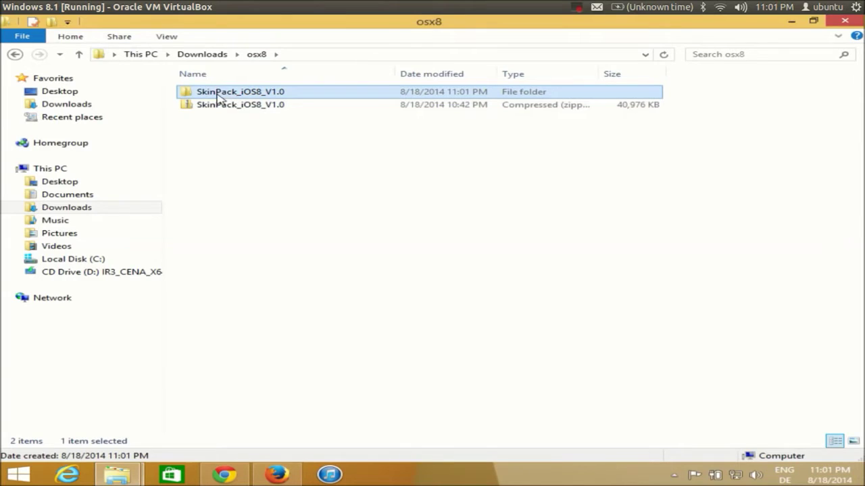
pyautogui.doubleClick(218, 98)
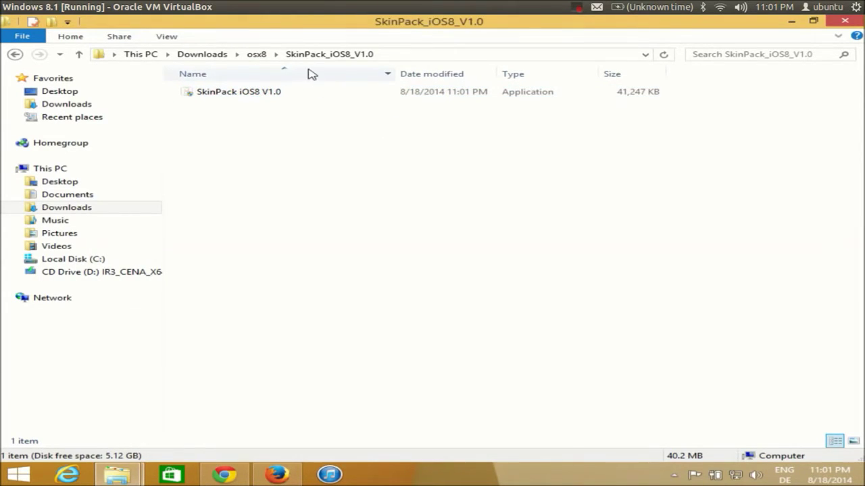
pyautogui.click(237, 98)
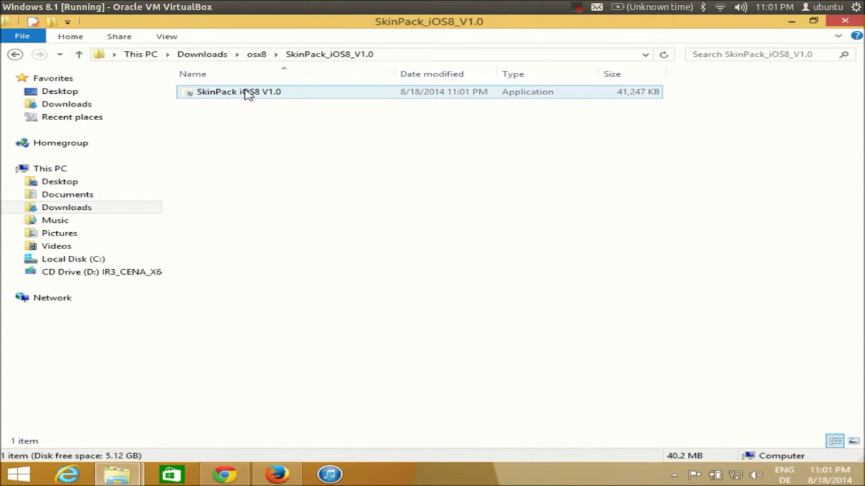
pyautogui.rightClick(247, 94)
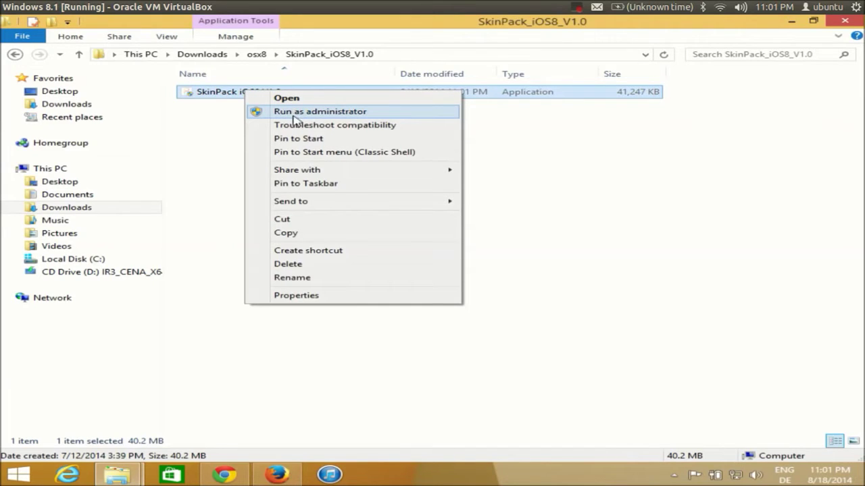
pyautogui.click(332, 116)
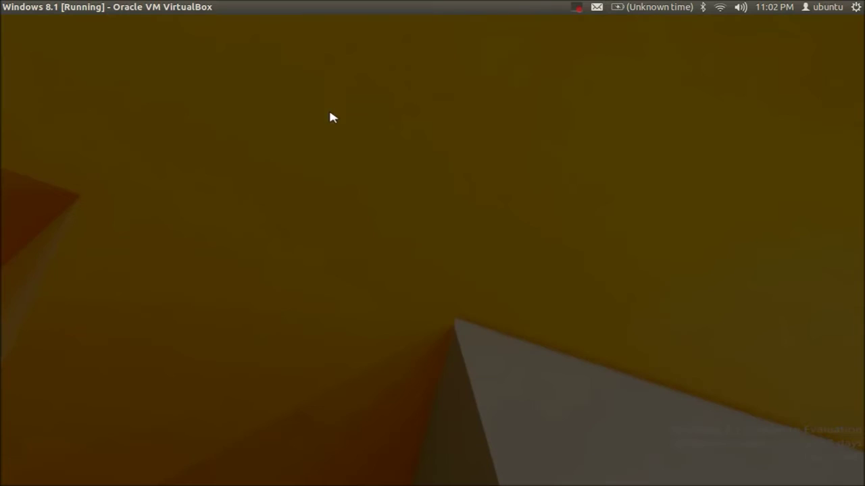
pyautogui.click(485, 270)
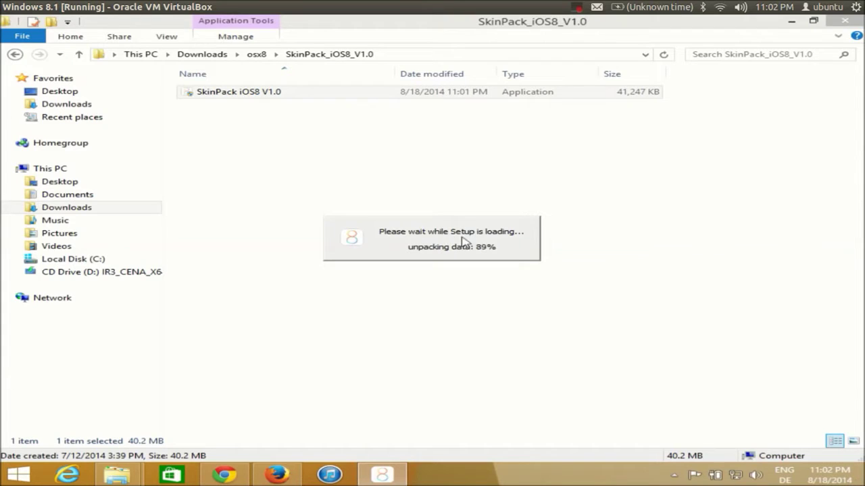
# - Minimize the open windows so that only the desktop and the SkinPack setup remain in view
pyautogui.click(789, 22)
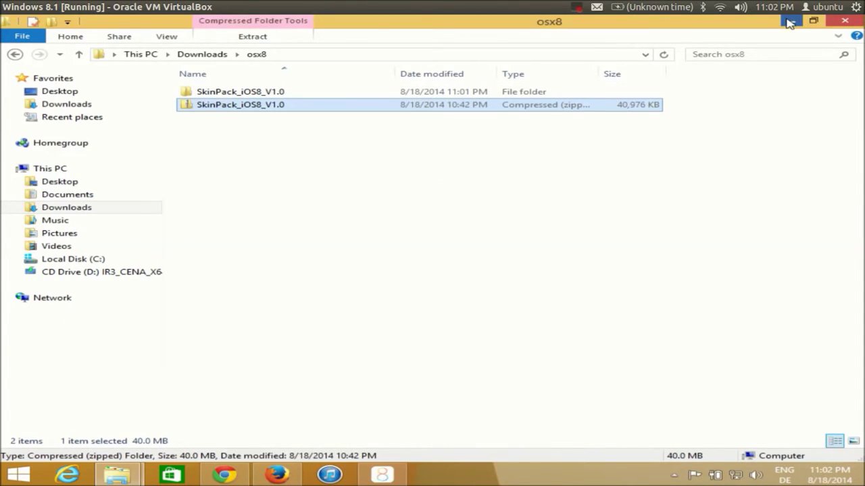
pyautogui.click(788, 23)
pyautogui.click(789, 22)
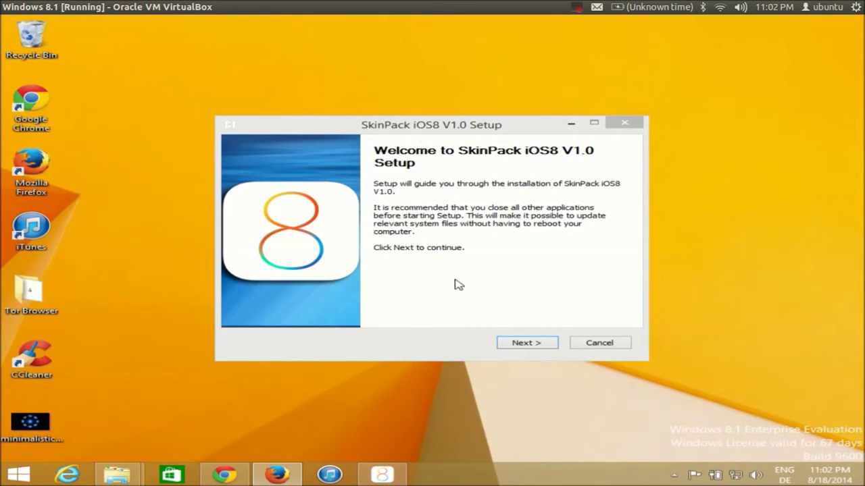
# - Proceed past the setup's welcome page and accept the terms of the License Agreement
pyautogui.click(517, 344)
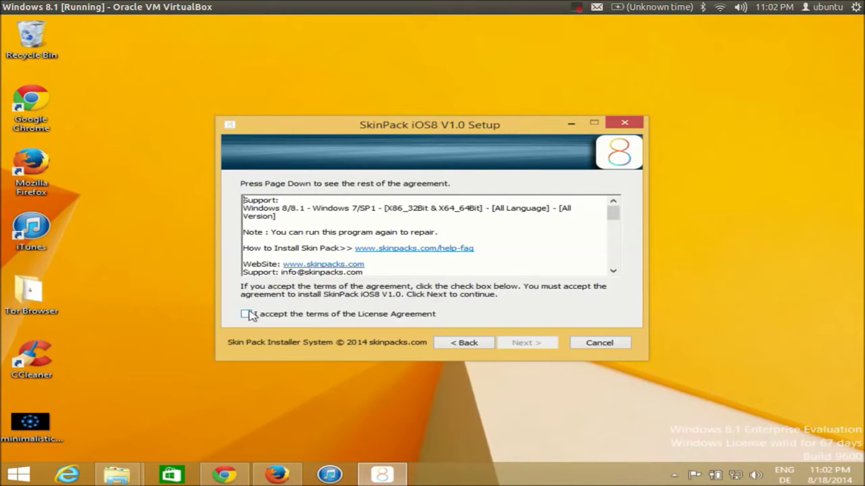
pyautogui.scroll(-2, 532, 250)
pyautogui.click(247, 314)
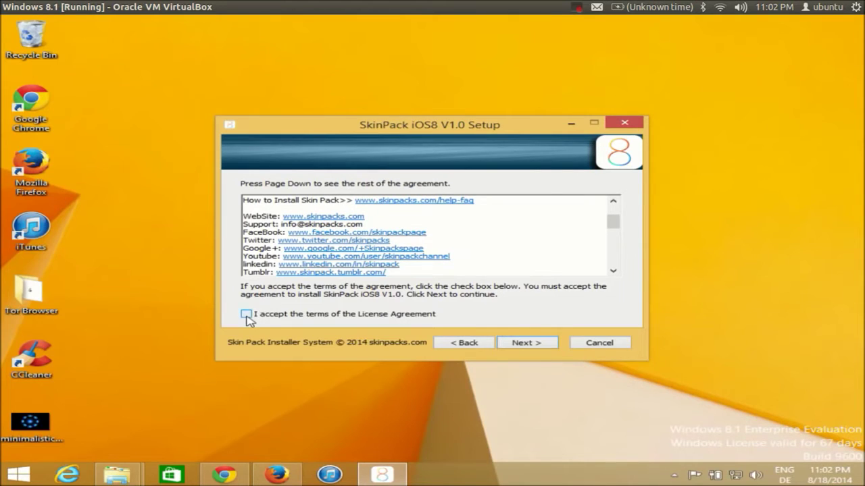
pyautogui.click(513, 343)
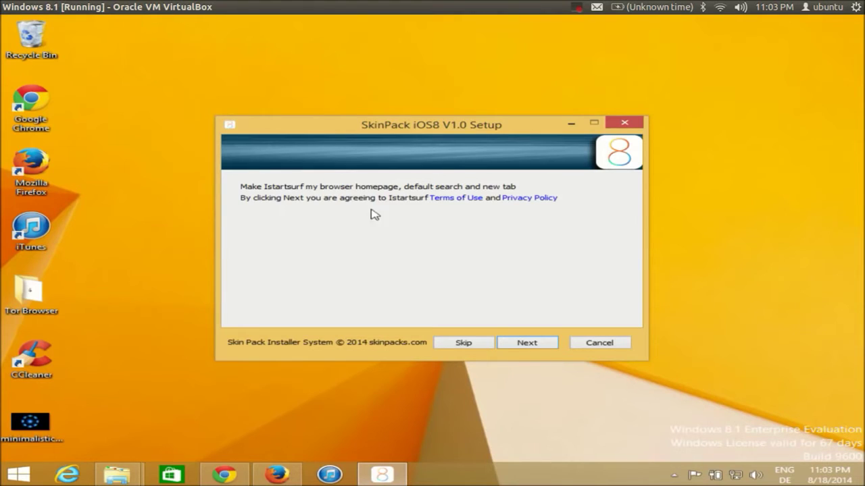
# - Refuse all bundled offers in the setup: Istartsurf, Sweet-page, Cinema Plus, Optimizer Pro, PicRec and PodoWeb
pyautogui.click(449, 343)
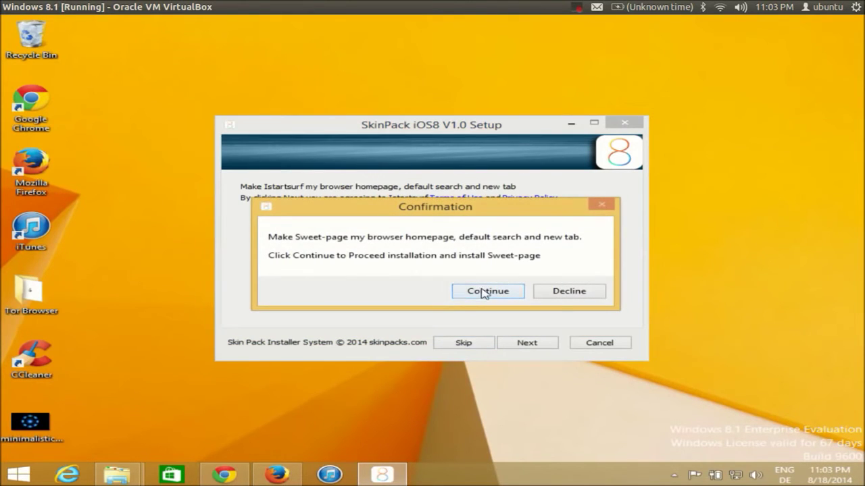
pyautogui.click(566, 296)
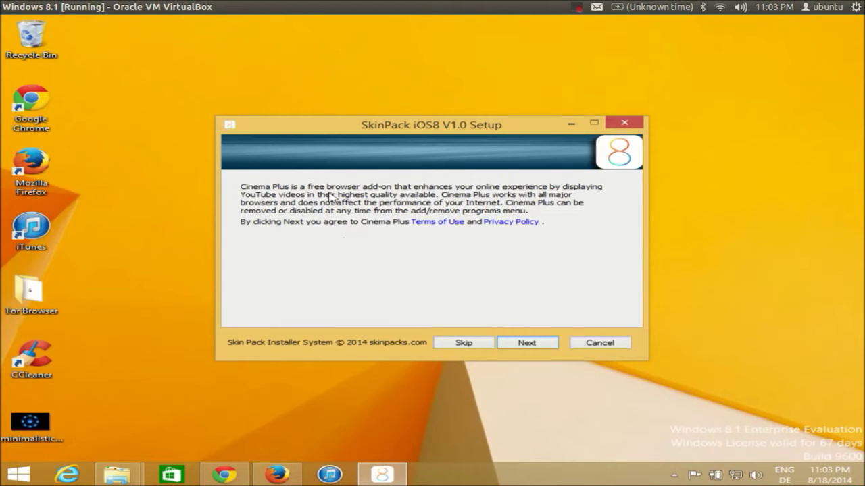
pyautogui.click(446, 346)
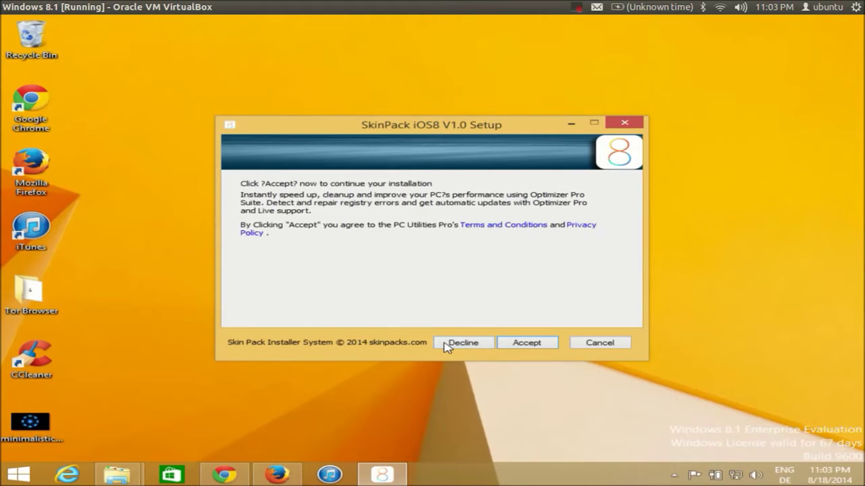
pyautogui.click(462, 343)
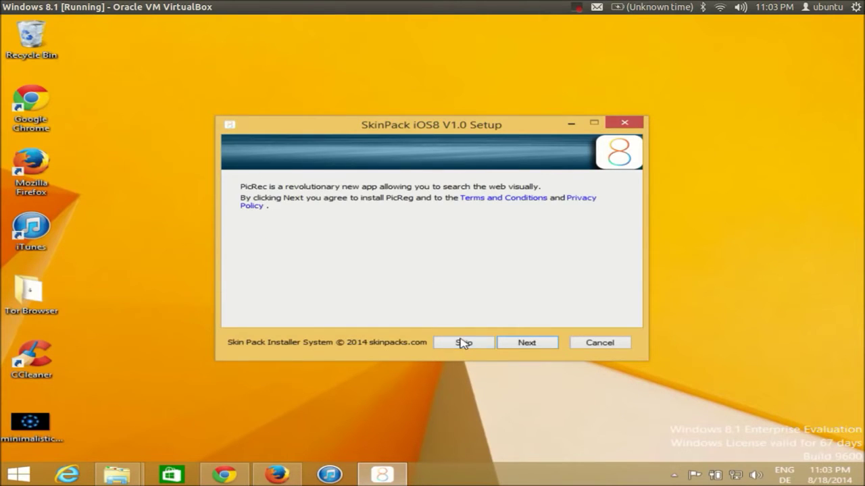
pyautogui.click(462, 343)
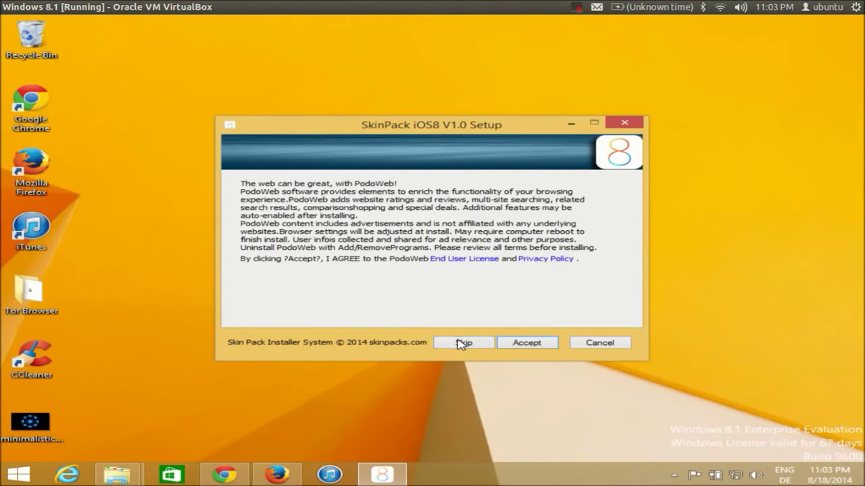
pyautogui.click(464, 343)
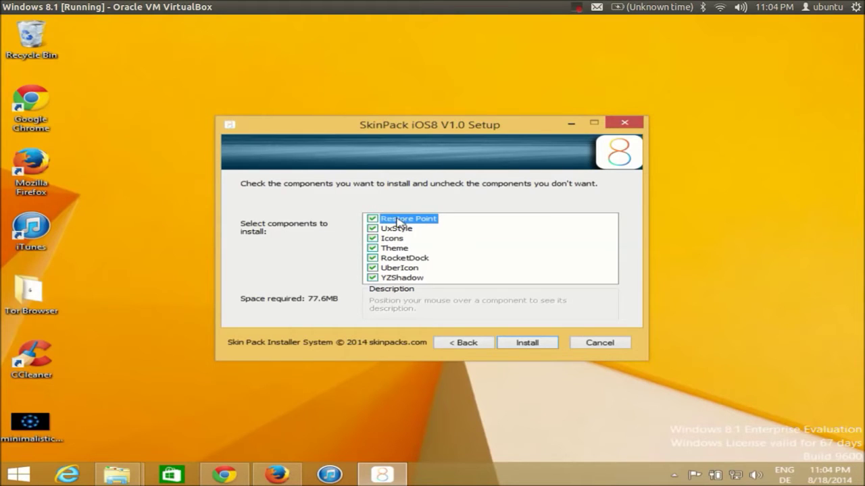
# - Go back from the component selection to the PodoWeb offer and skip it again
pyautogui.click(463, 343)
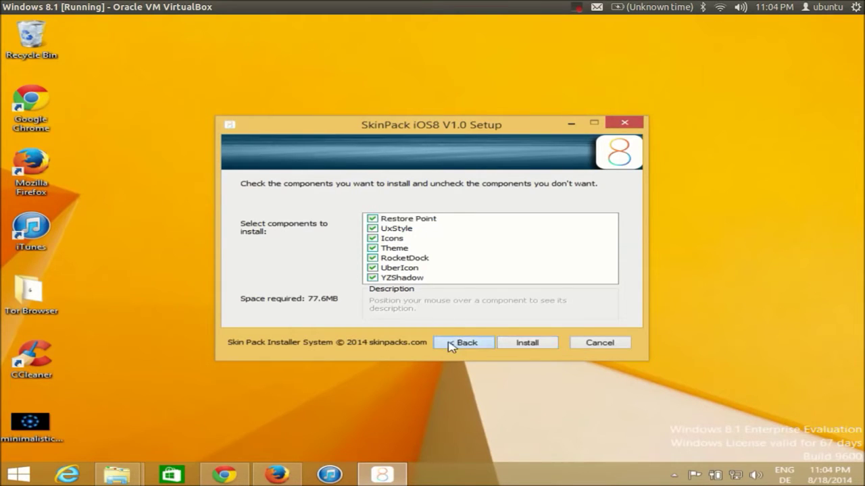
pyautogui.click(462, 343)
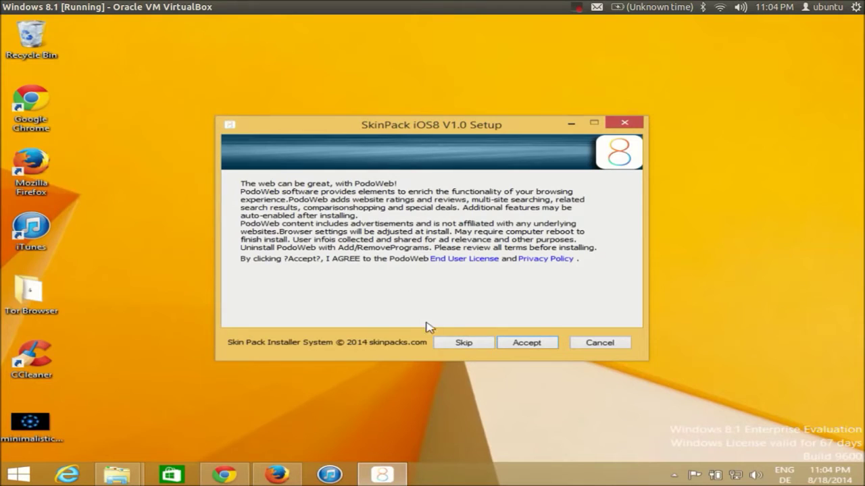
pyautogui.click(453, 343)
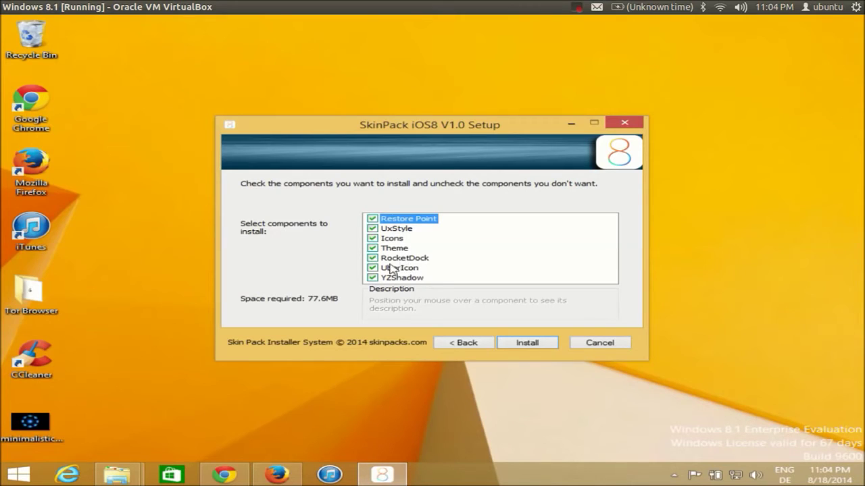
# - Install SkinPack iOS8 V1.0 with all listed components kept selected and finish the setup wizard
pyautogui.click(525, 345)
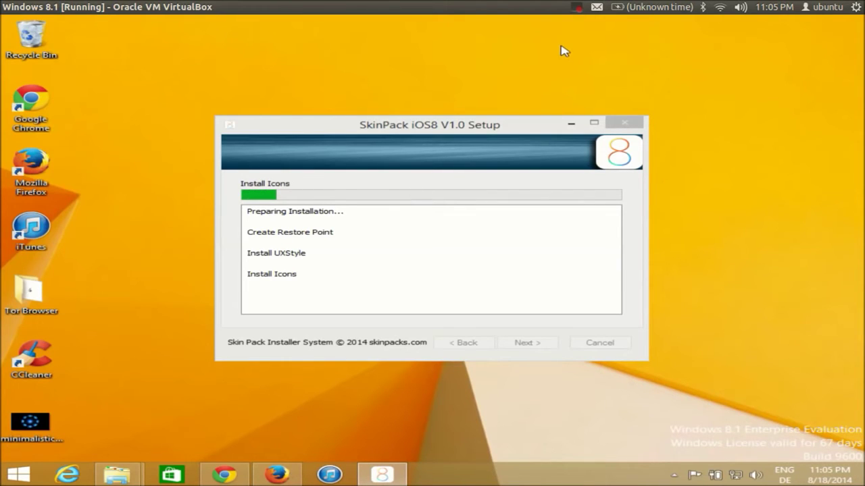
pyautogui.click(578, 11)
pyautogui.click(582, 38)
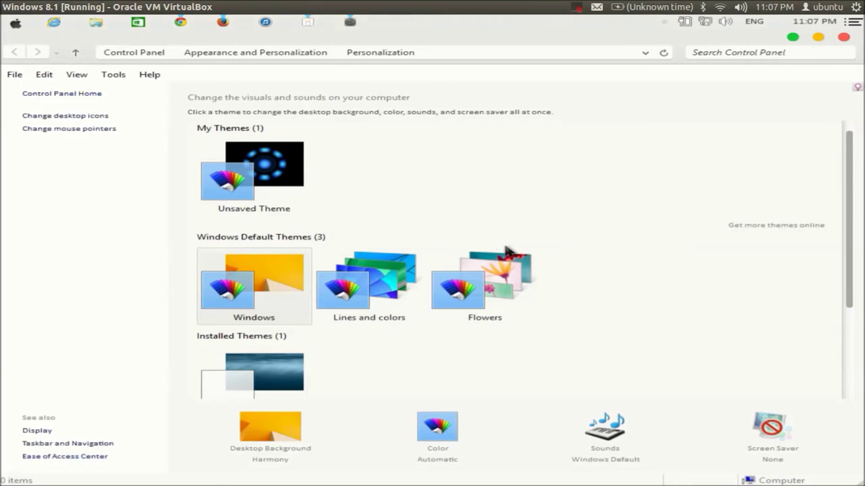
pyautogui.click(505, 250)
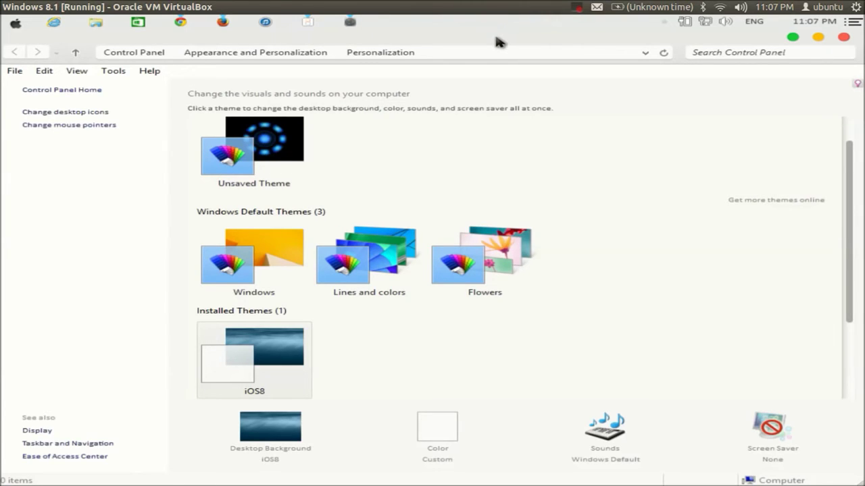
pyautogui.click(575, 13)
pyautogui.click(579, 34)
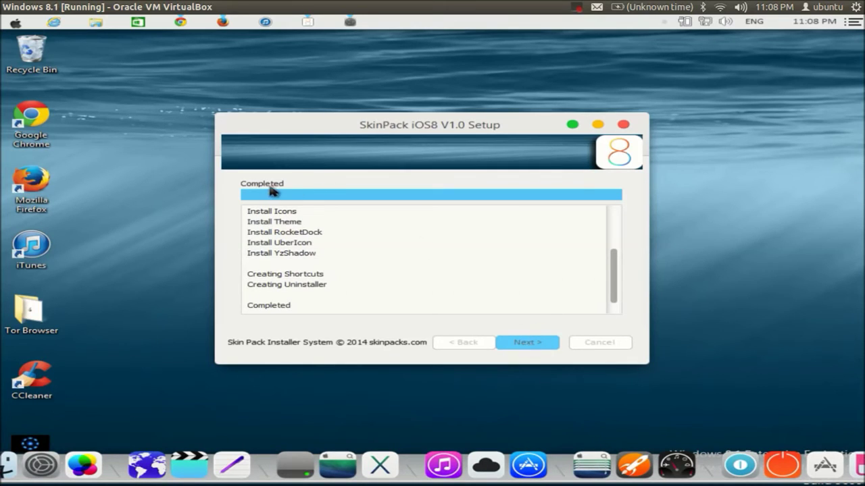
pyautogui.click(517, 344)
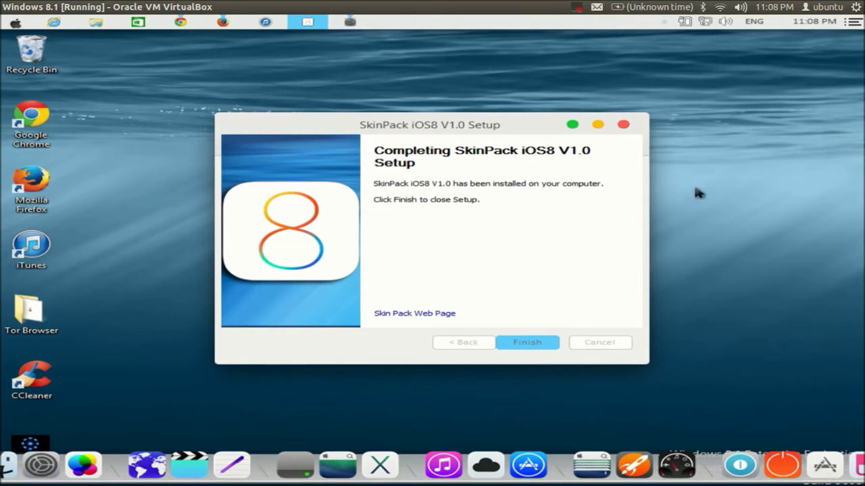
pyautogui.click(526, 345)
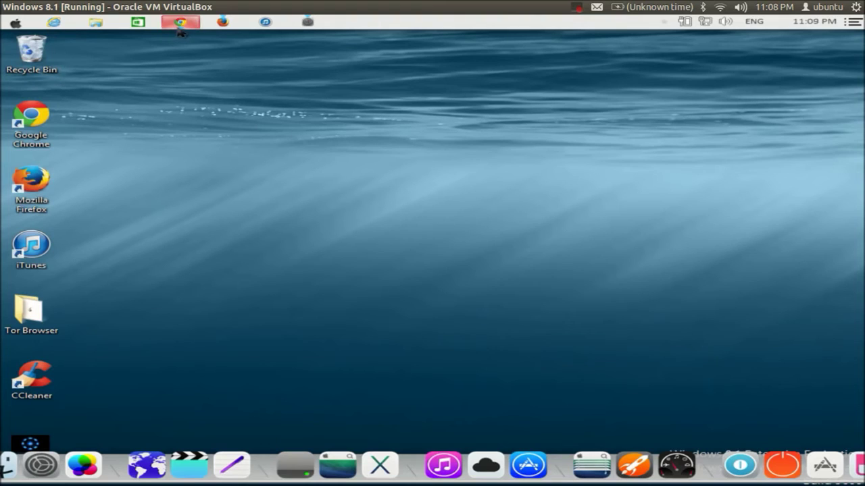
# - Switch to Firefox to view the top of the iOS8 Skin Pack web page, and return to the desktop
pyautogui.moveTo(223, 25)
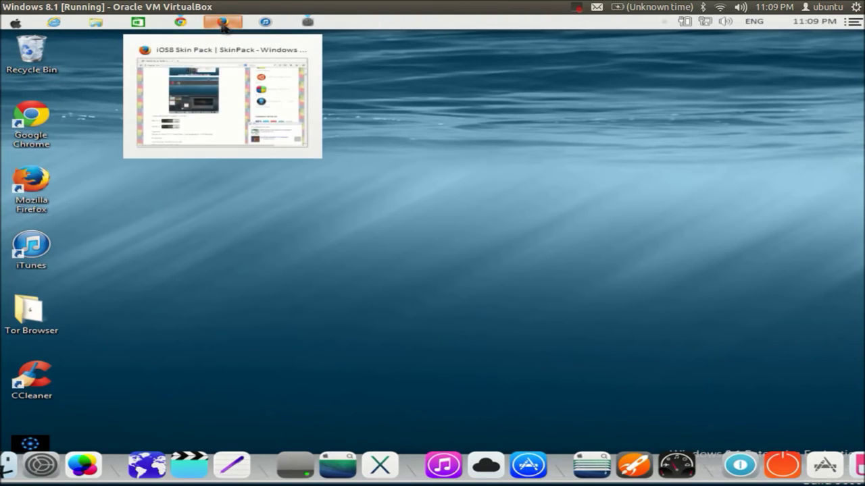
pyautogui.click(223, 22)
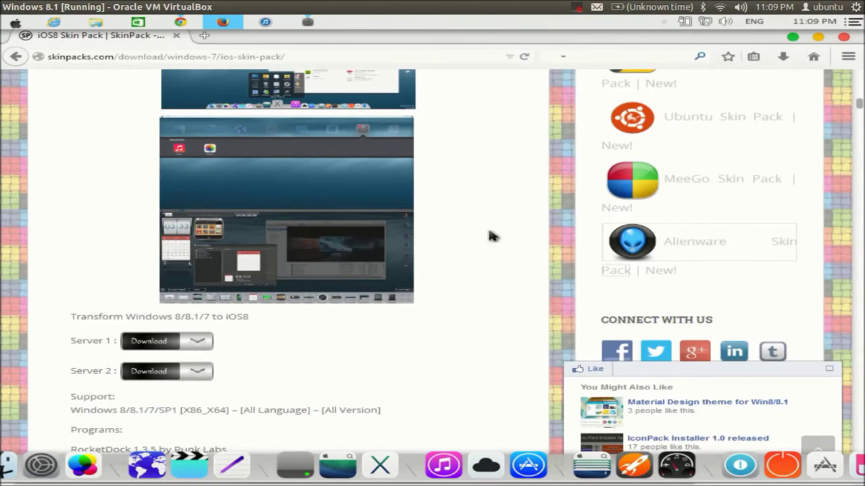
pyautogui.moveTo(860, 102); pyautogui.dragTo(861, 76)
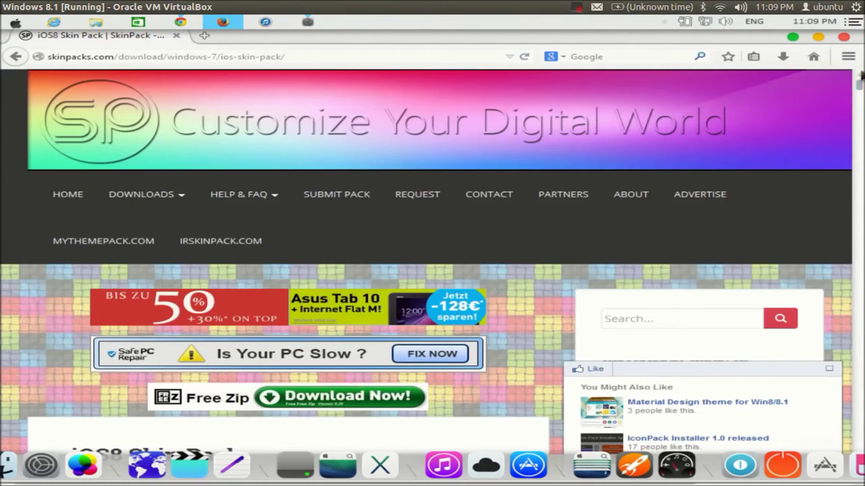
pyautogui.click(793, 39)
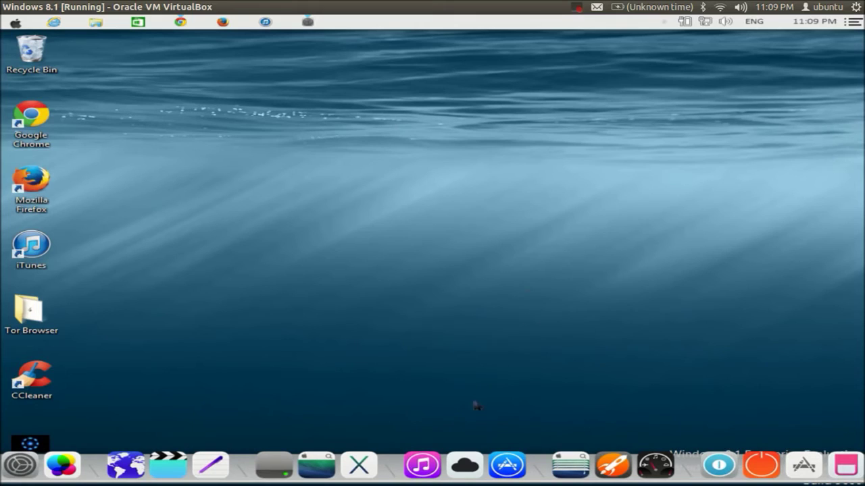
pyautogui.click(577, 8)
pyautogui.press('Escape')
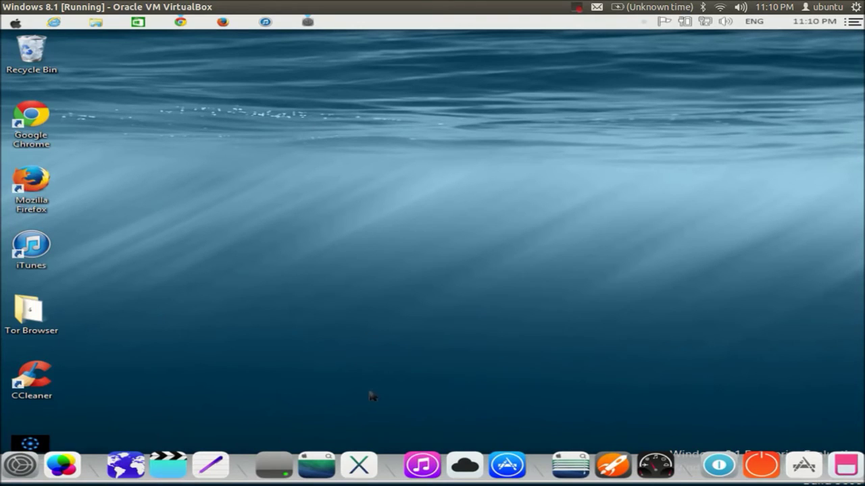
# - Open the SkinPack iOS8 V1.0 uninstaller and select the Icons, Theme, RocketDock and ubericon components for removal
pyautogui.click(359, 453)
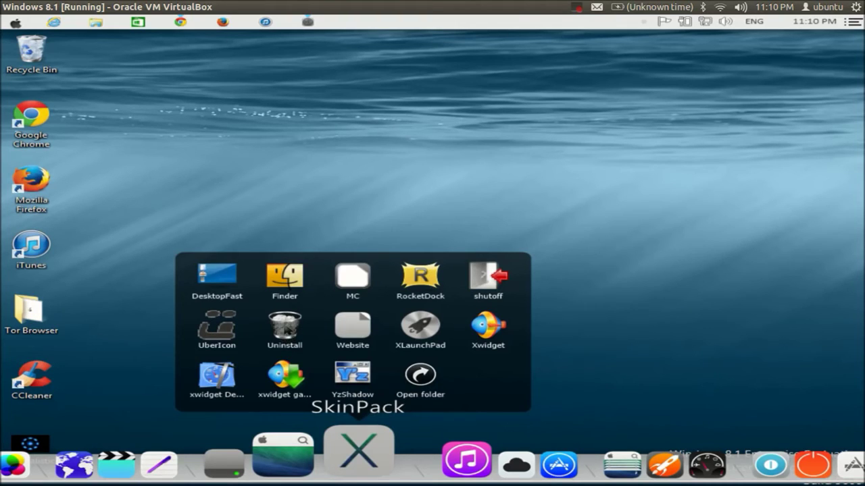
pyautogui.click(285, 329)
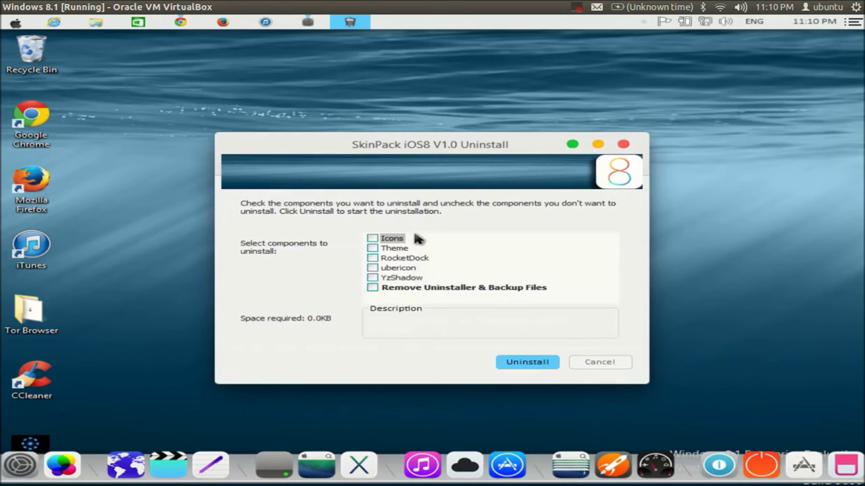
pyautogui.click(373, 239)
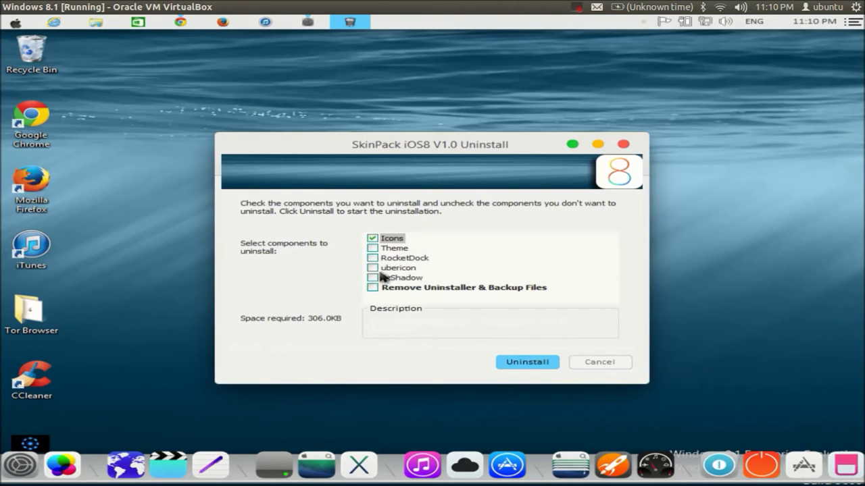
pyautogui.click(373, 248)
pyautogui.click(373, 258)
pyautogui.click(373, 269)
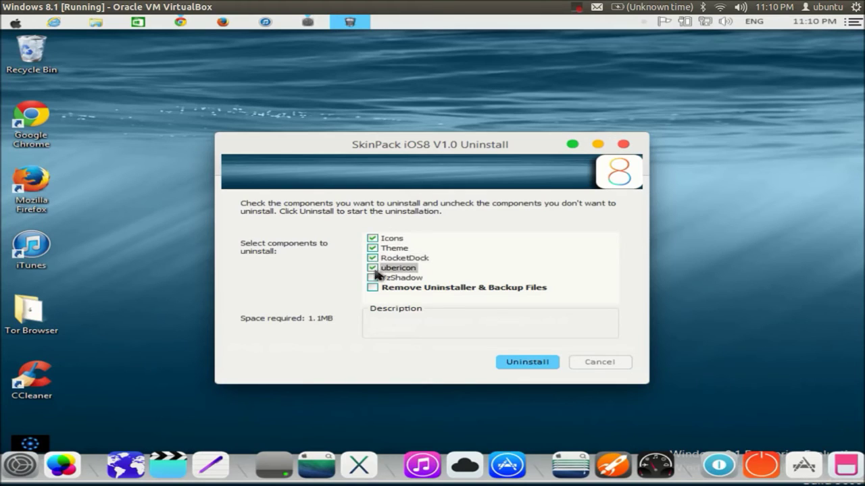
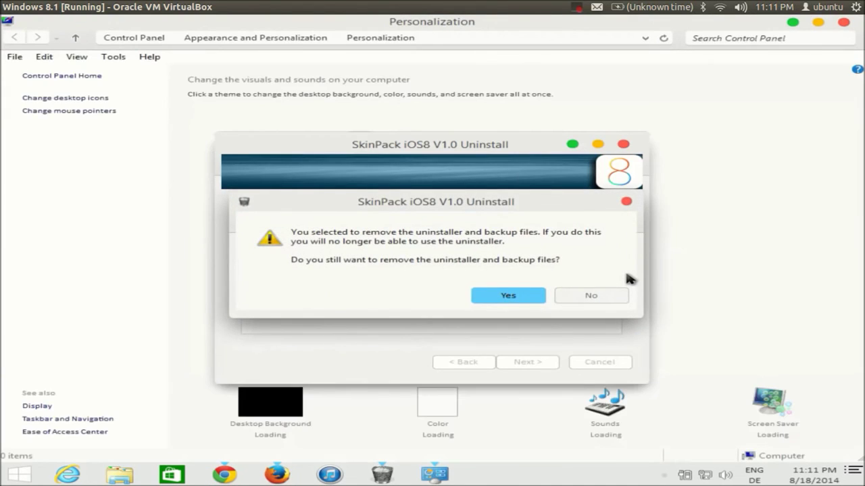
pyautogui.press('Return')
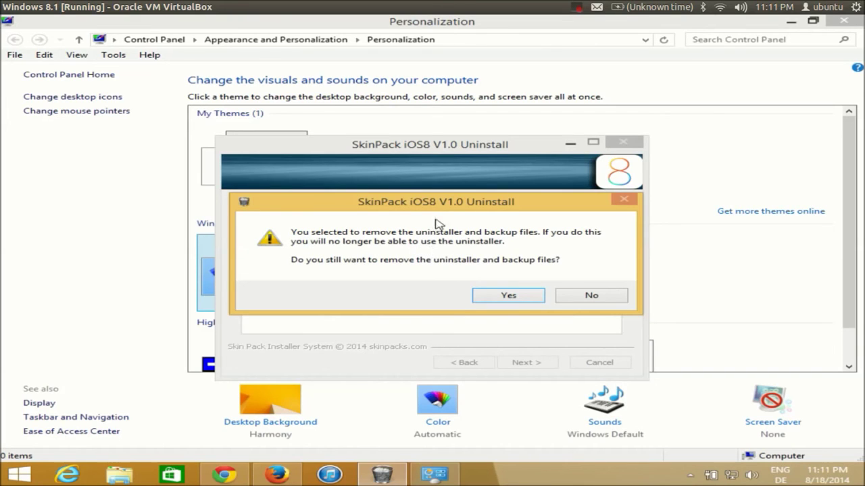
pyautogui.click(578, 9)
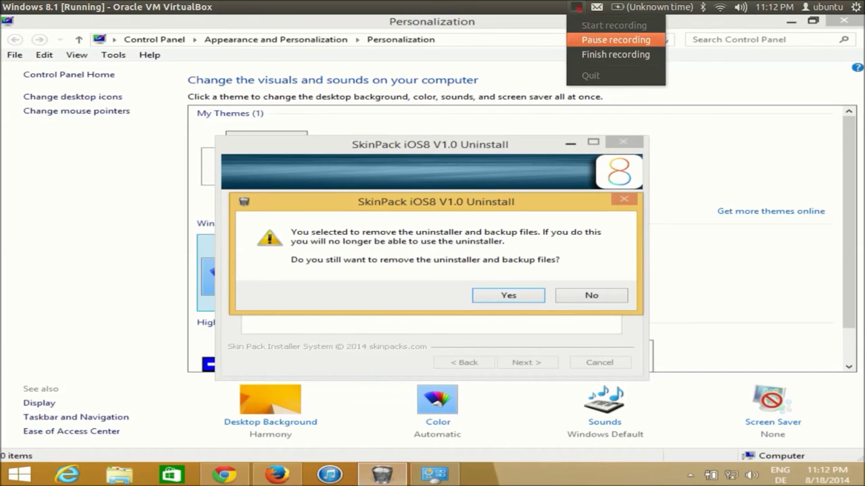
pyautogui.click(611, 40)
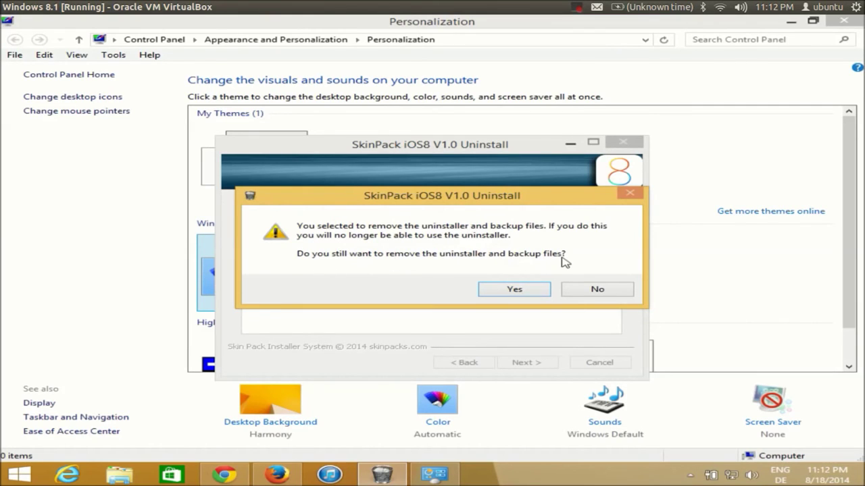
# - Complete the SkinPack uninstall, agreeing to remove the uninstaller and backup files, and minimize the Personalization window to view the desktop
pyautogui.click(514, 291)
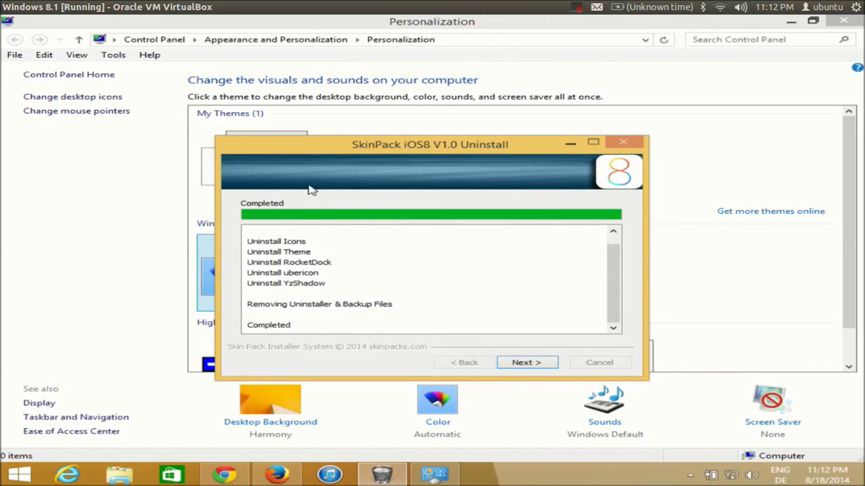
pyautogui.click(526, 363)
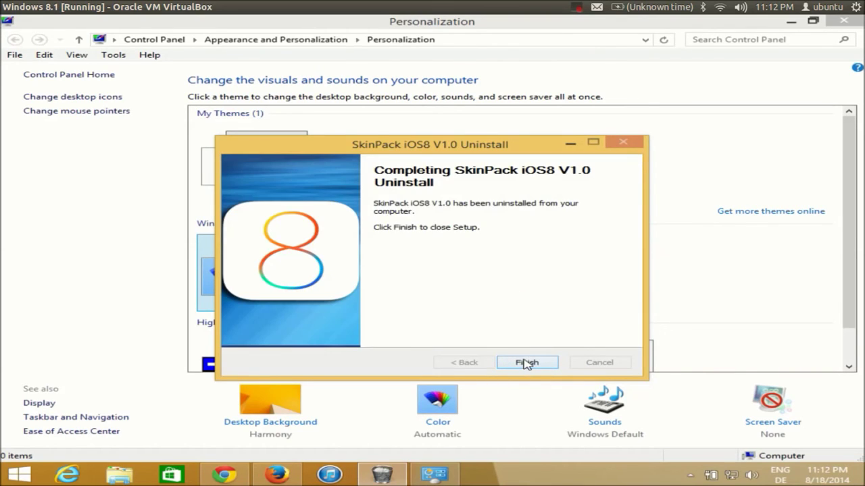
pyautogui.click(526, 362)
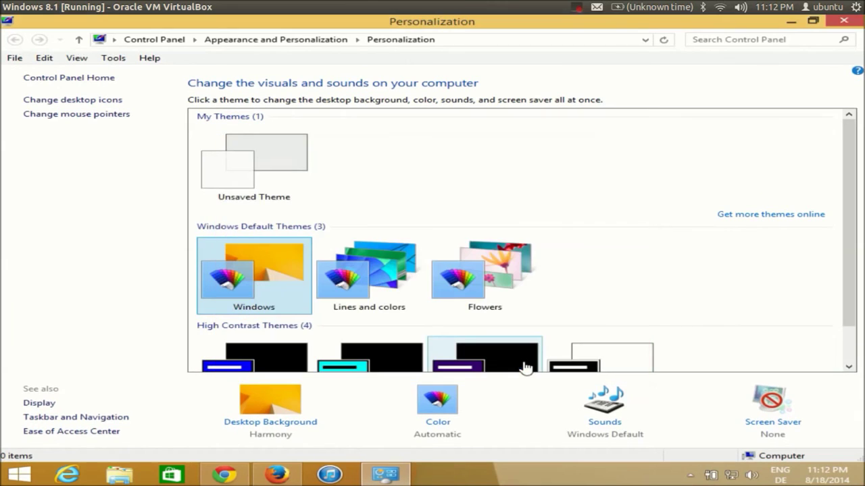
pyautogui.click(791, 22)
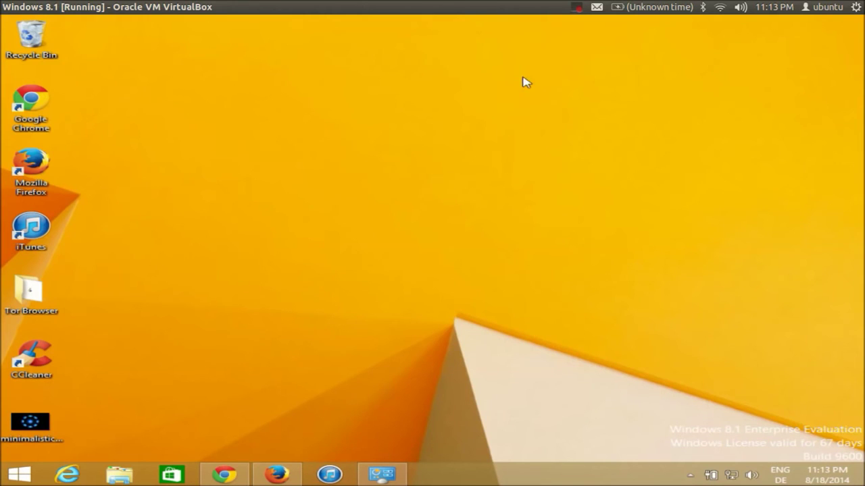
pyautogui.click(577, 10)
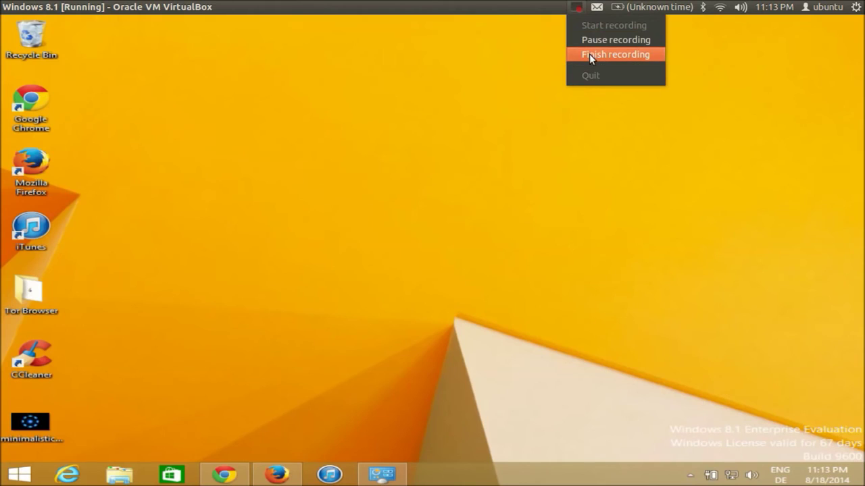